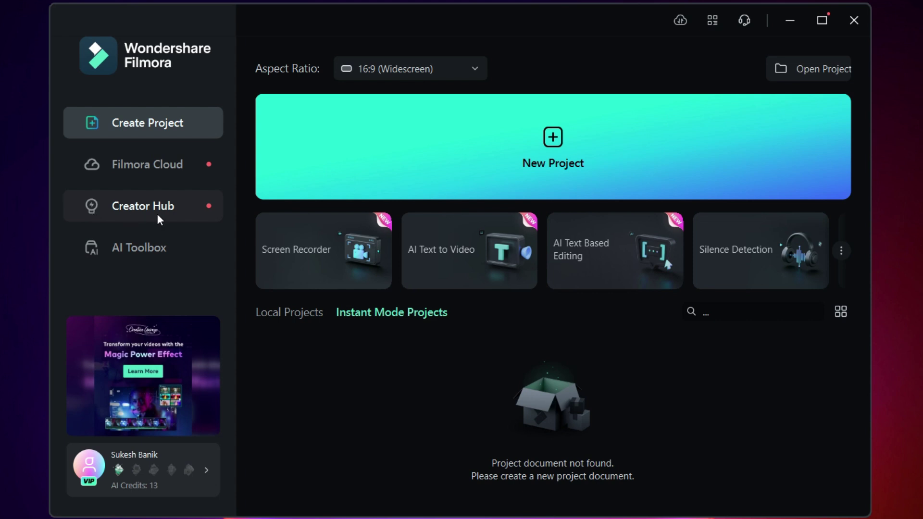
Open the Creator Hub's #CelebratewithFilmora page and page Theme Assets past the Mother's Day templates.
left_click(145, 205)
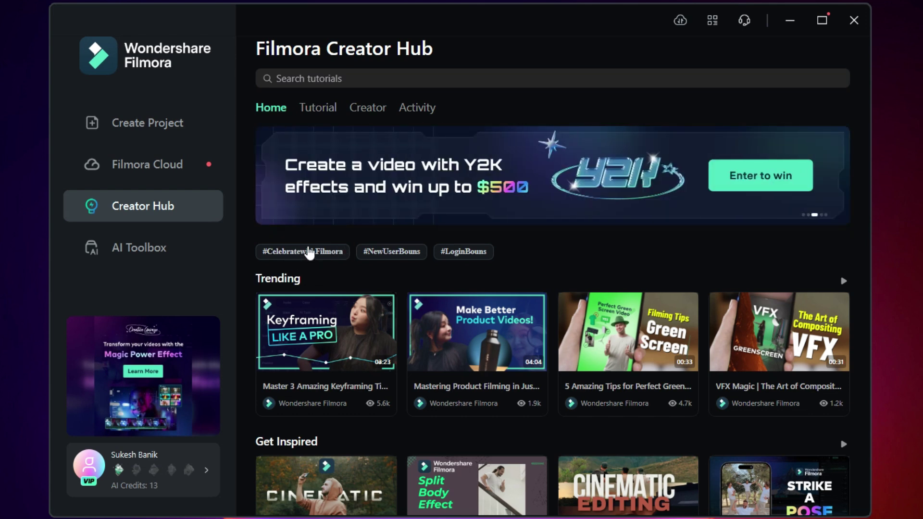
left_click(307, 251)
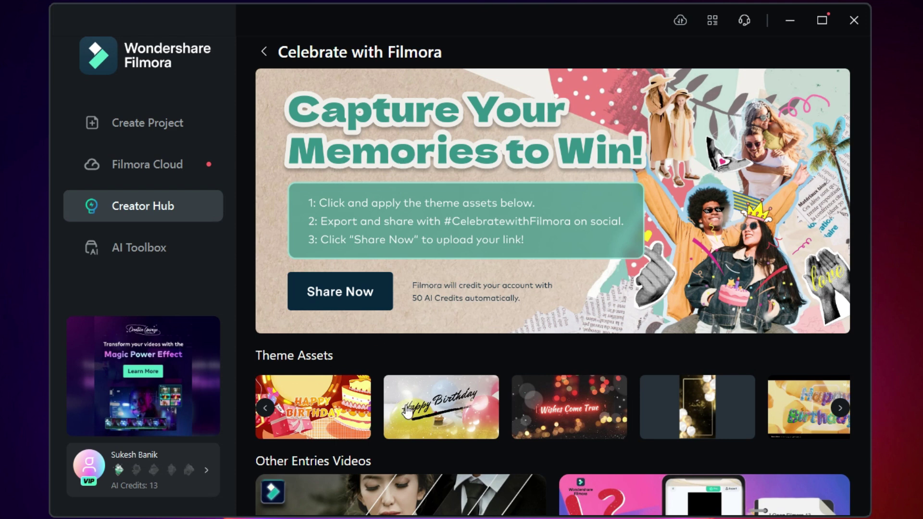
left_click(844, 415)
left_click(844, 415)
left_click(845, 415)
left_click(844, 415)
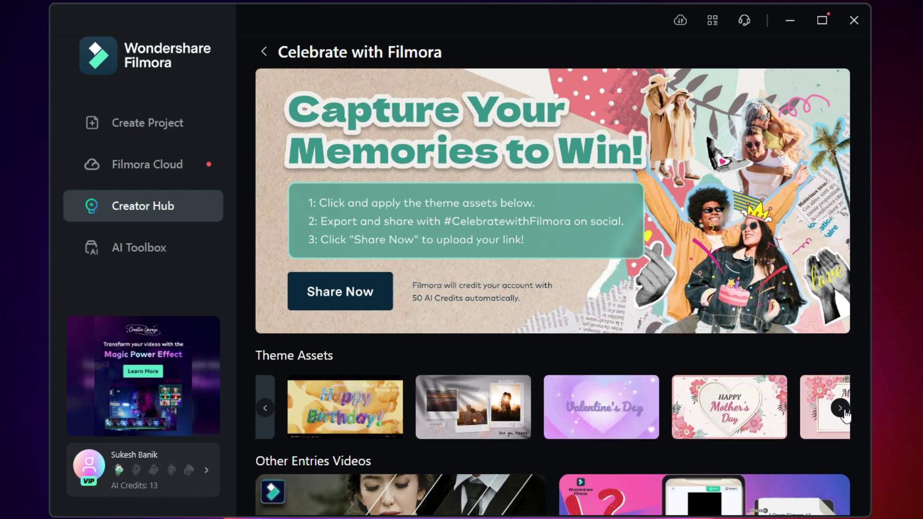
left_click(844, 415)
left_click(844, 415)
left_click(845, 415)
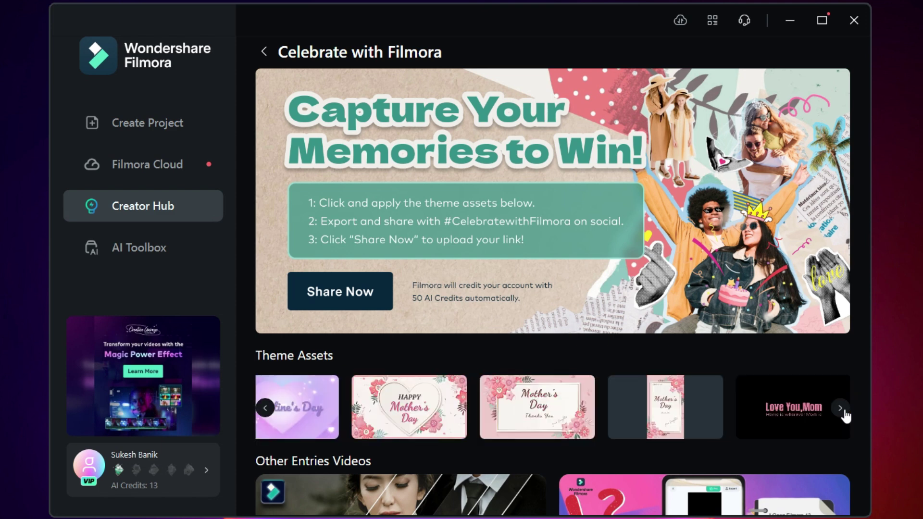
left_click(844, 415)
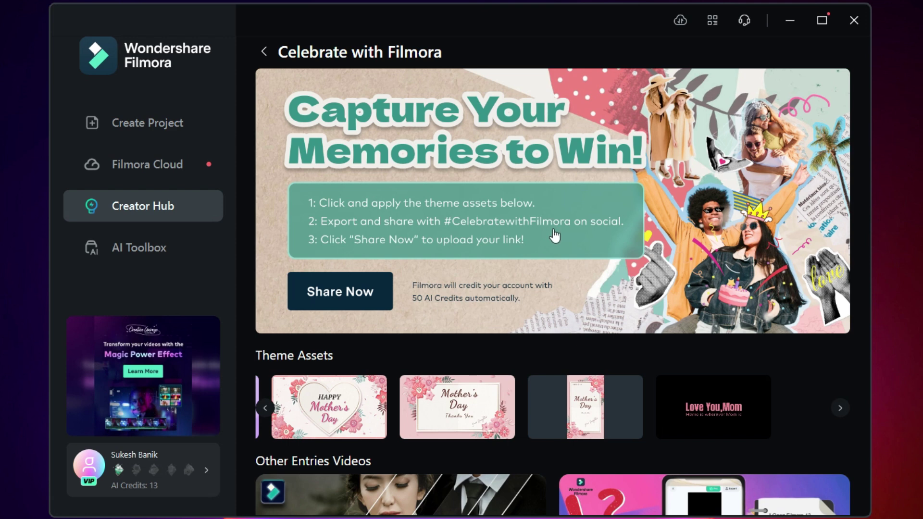
left_click(341, 294)
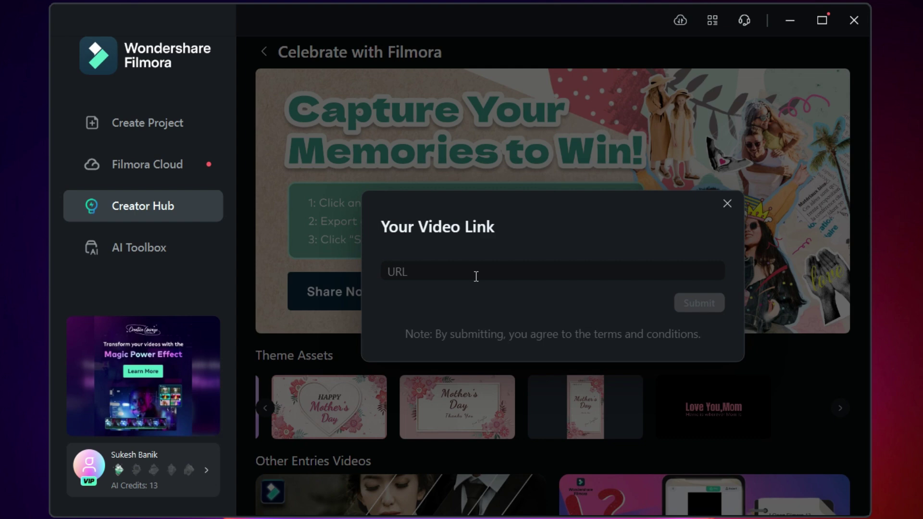
left_click(727, 203)
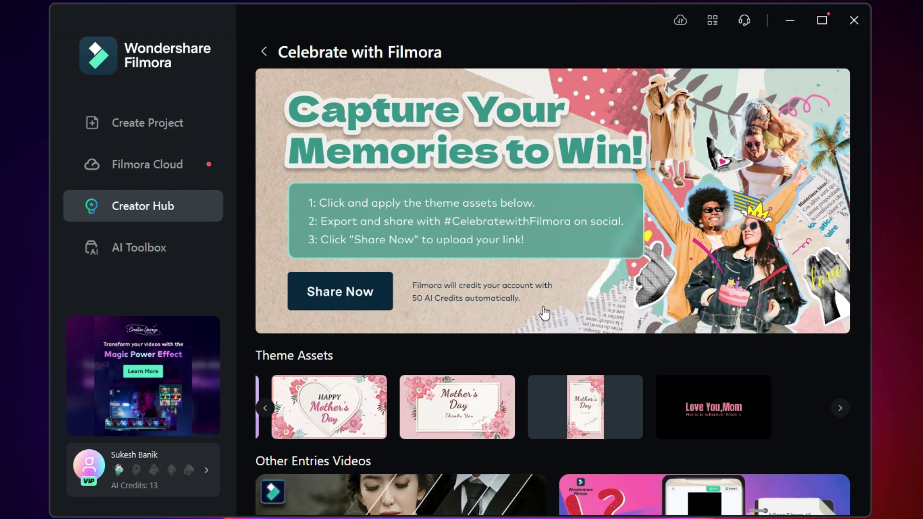
Scroll Theme Assets back to the birthday templates and preview Children Birthday Vlog 04 enlarged.
left_click(265, 408)
left_click(265, 408)
left_click(265, 408)
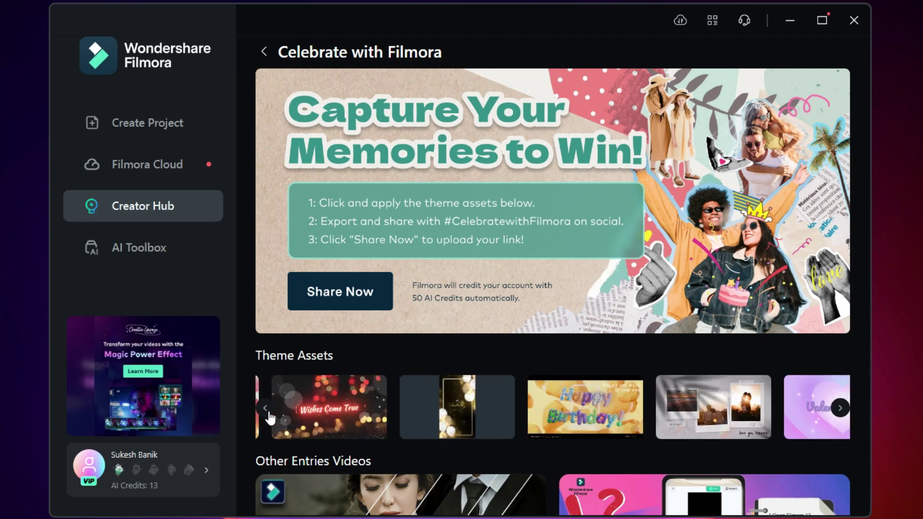
left_click(265, 408)
left_click(266, 408)
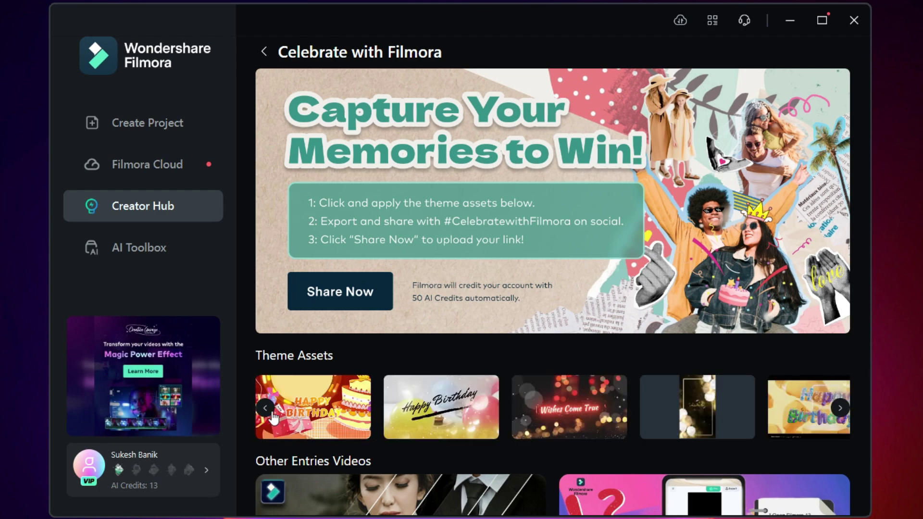
left_click(315, 401)
left_click(696, 339)
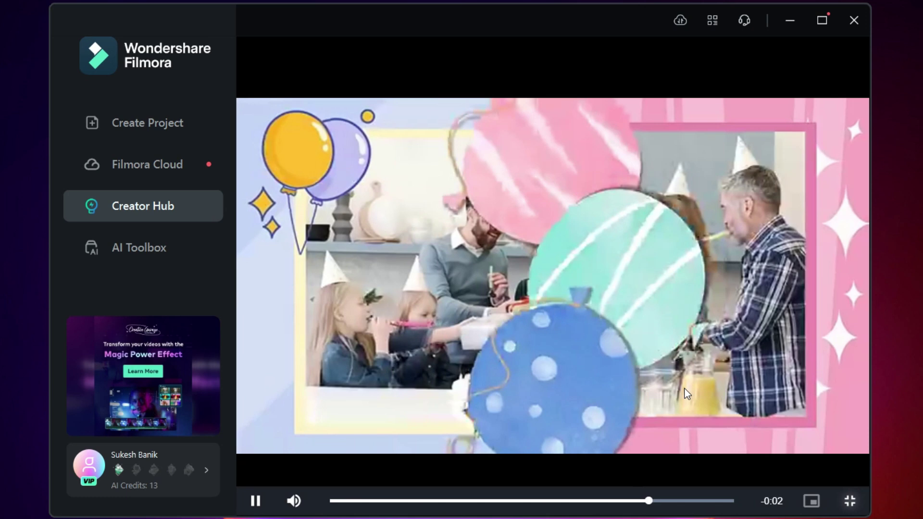
left_click(849, 500)
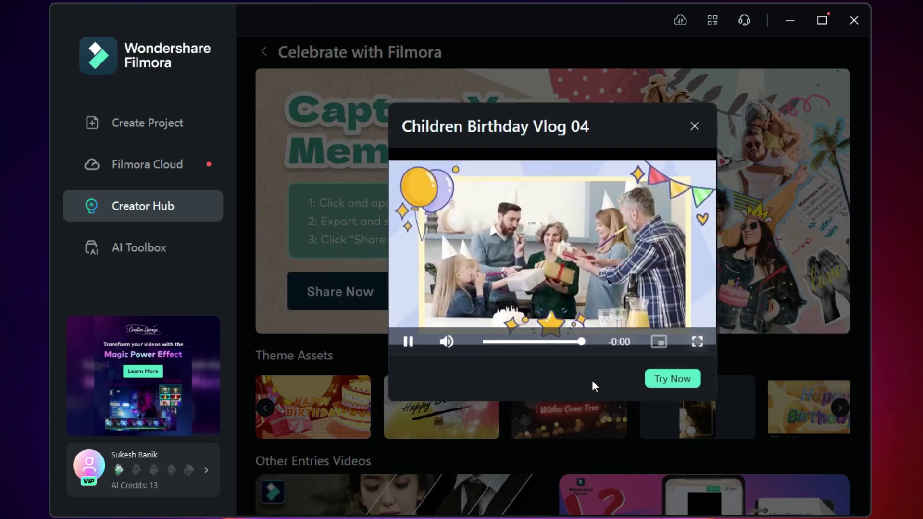
left_click(695, 127)
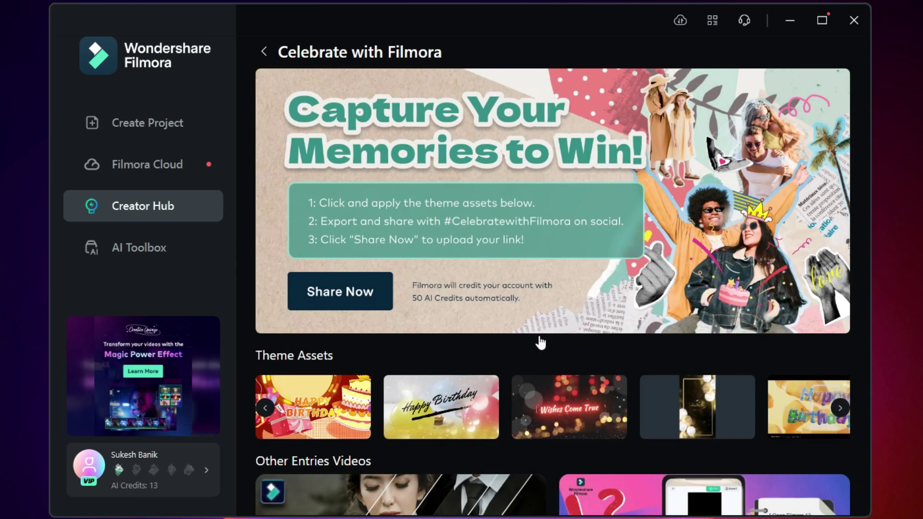
Preview the Golden Birthday Wishes 01 template enlarged, then close it.
left_click(457, 405)
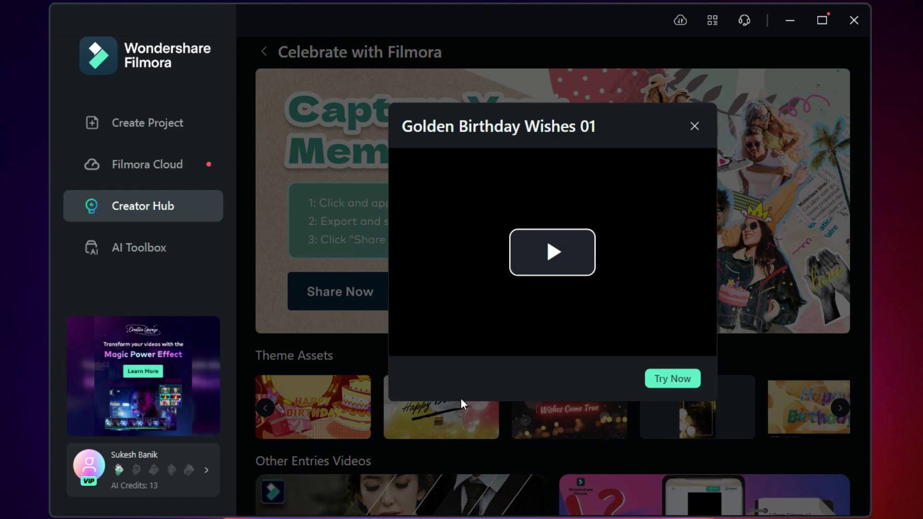
double_click(557, 258)
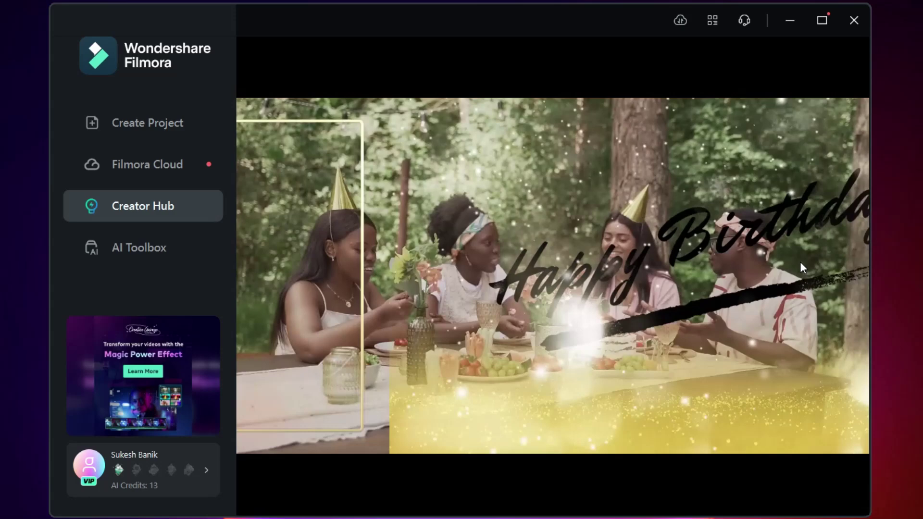
double_click(800, 261)
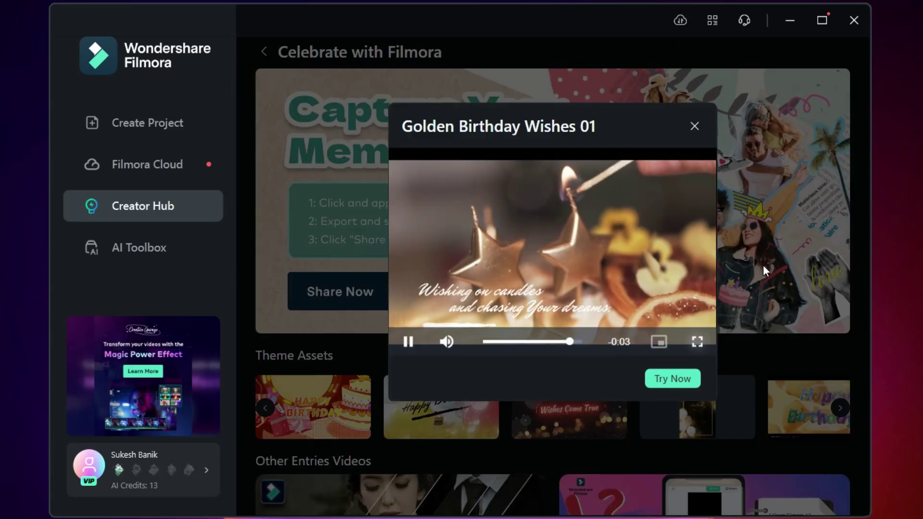
left_click(694, 127)
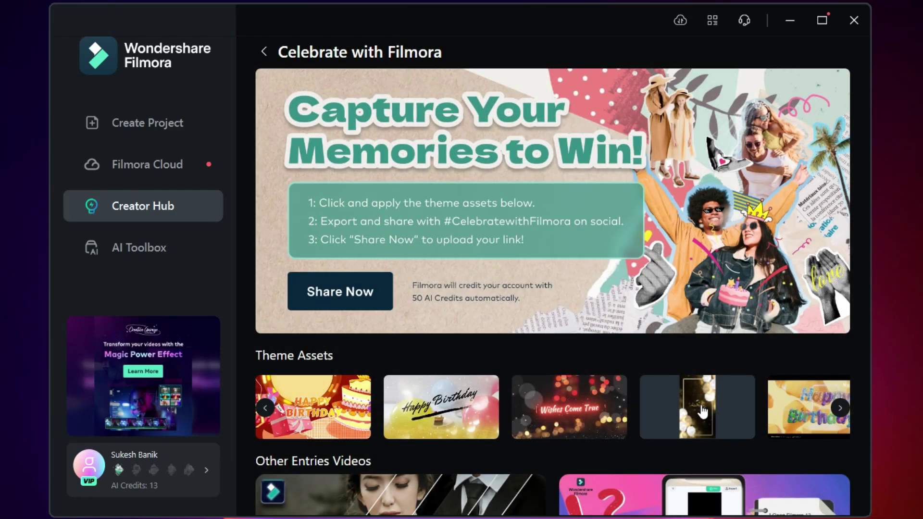
Preview Birthday Message 01 enlarged, close it, and advance Theme Assets toward the photo-collage template.
left_click(840, 409)
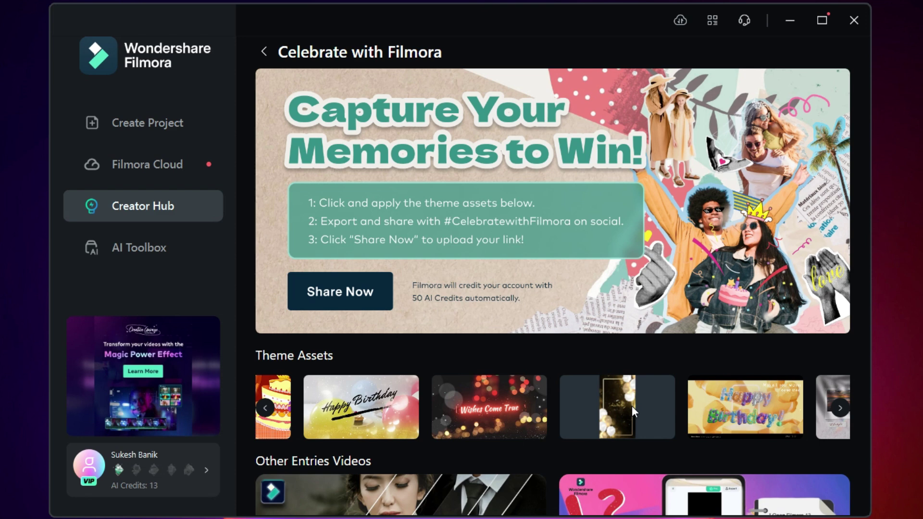
left_click(632, 405)
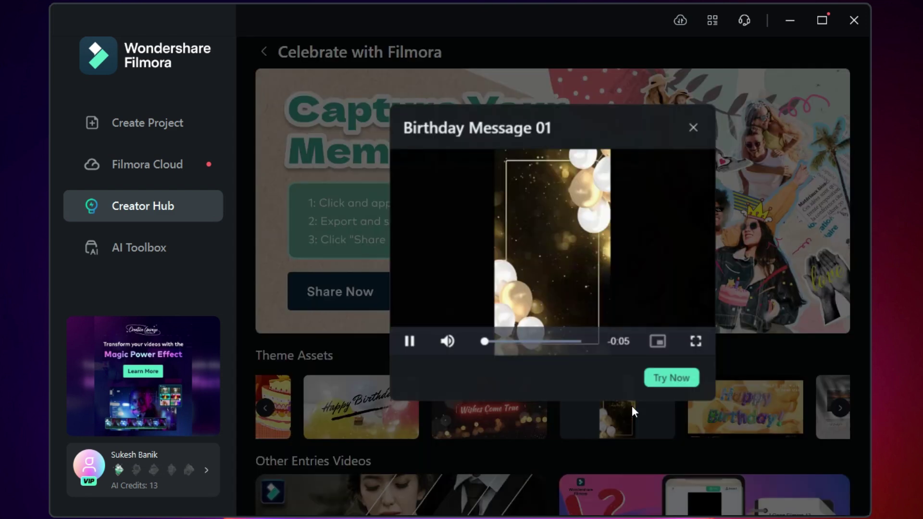
left_click(697, 341)
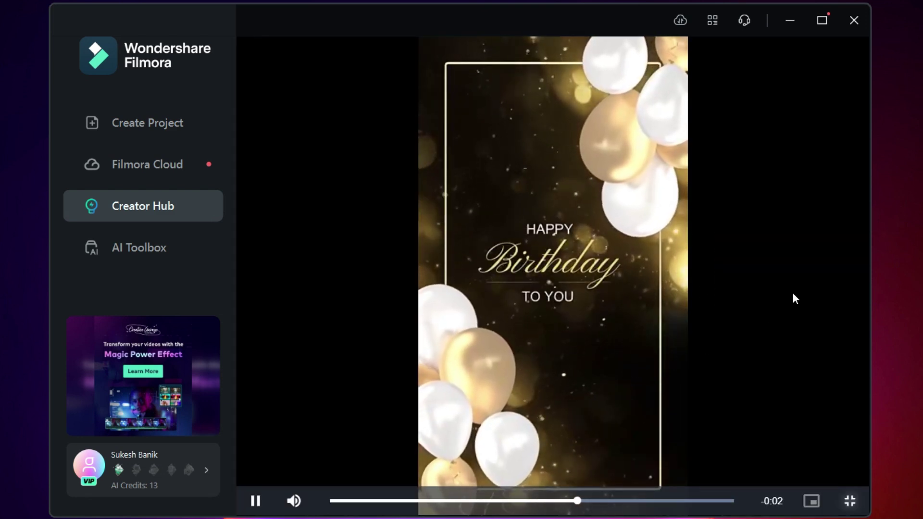
left_click(847, 502)
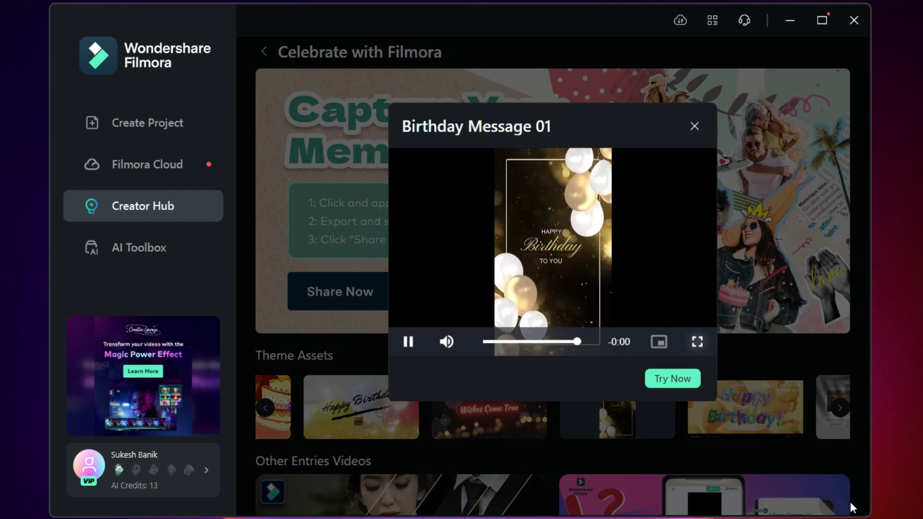
left_click(699, 132)
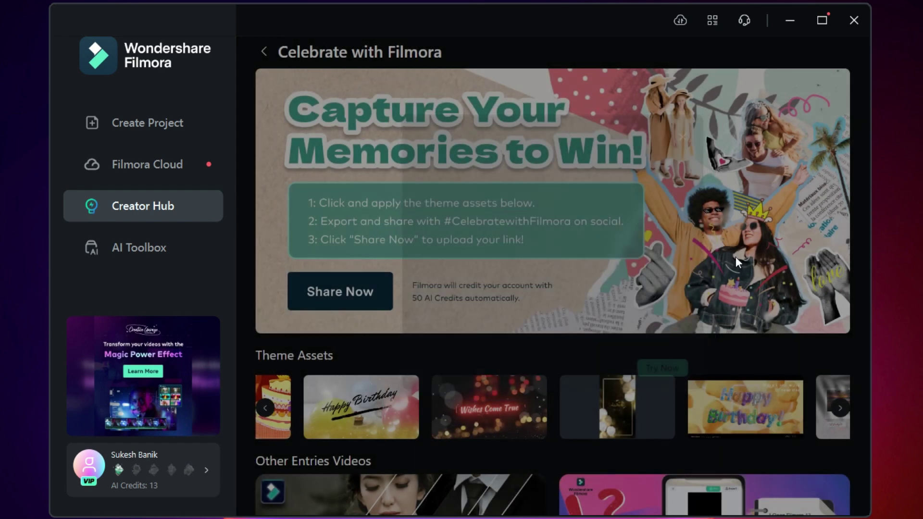
left_click(839, 410)
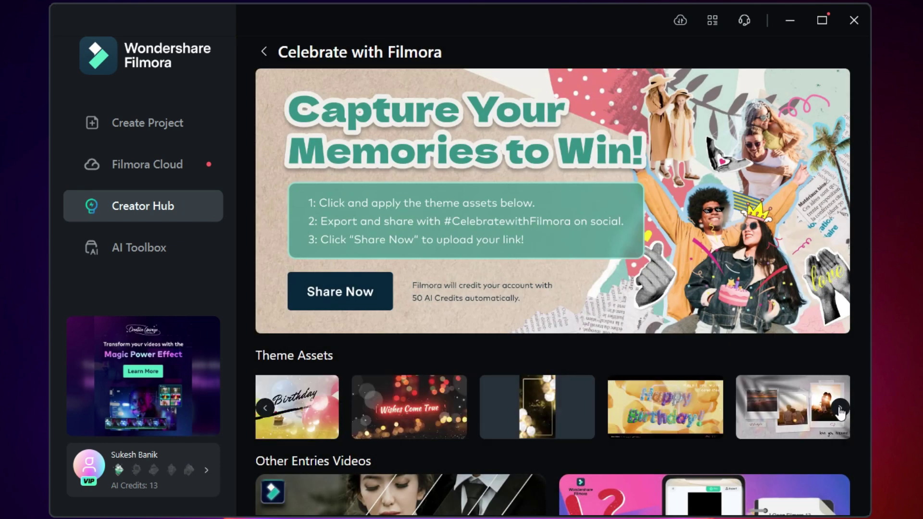
left_click(840, 410)
Watch the Summer Love Photo template preview fullscreen to its end, then exit fullscreen.
left_click(500, 400)
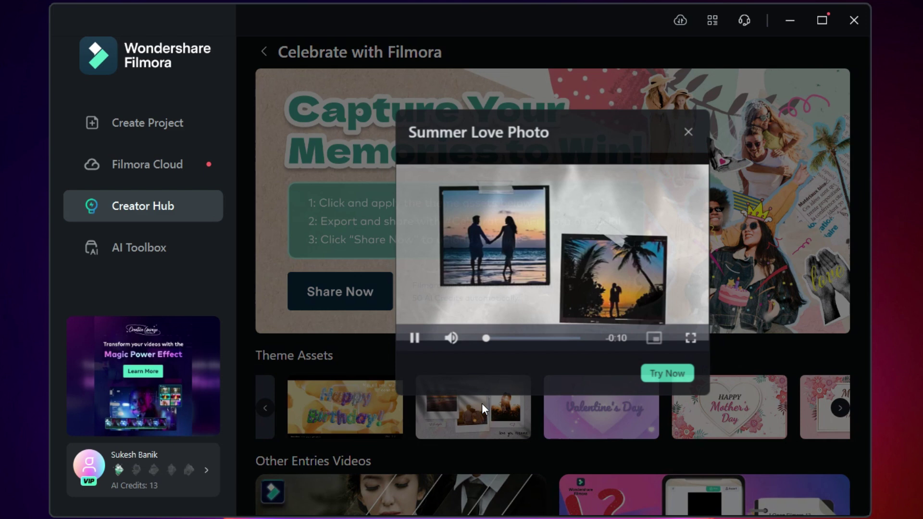
left_click(694, 338)
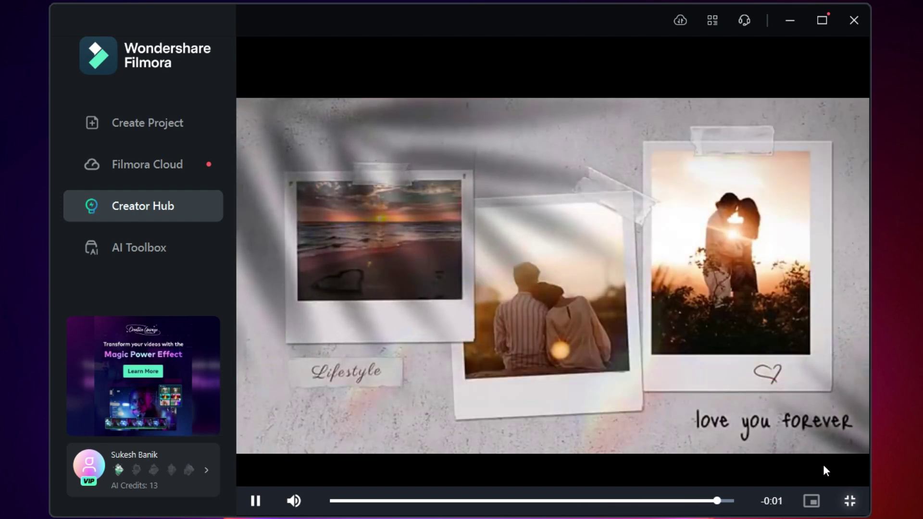
left_click(850, 501)
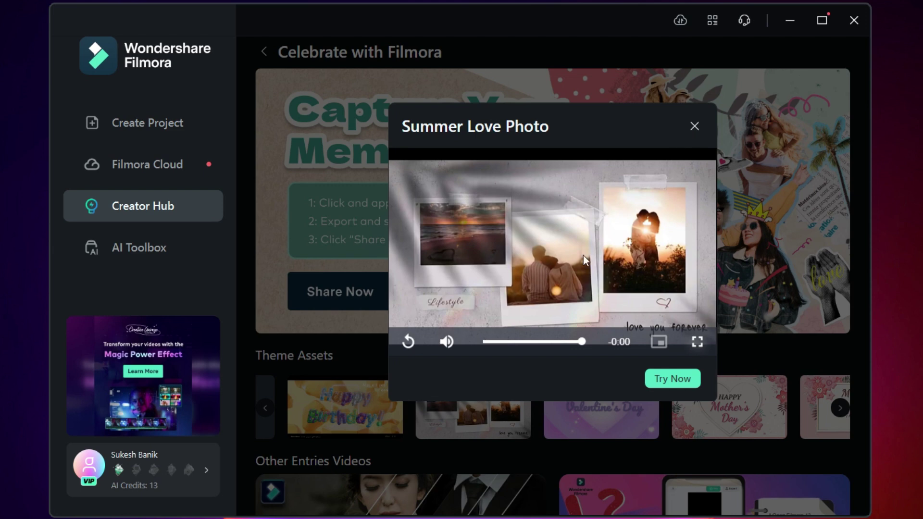
Start a project from Summer Love Photo, put it on the timeline, matching 1920 x 1080 25fps.
left_click(670, 379)
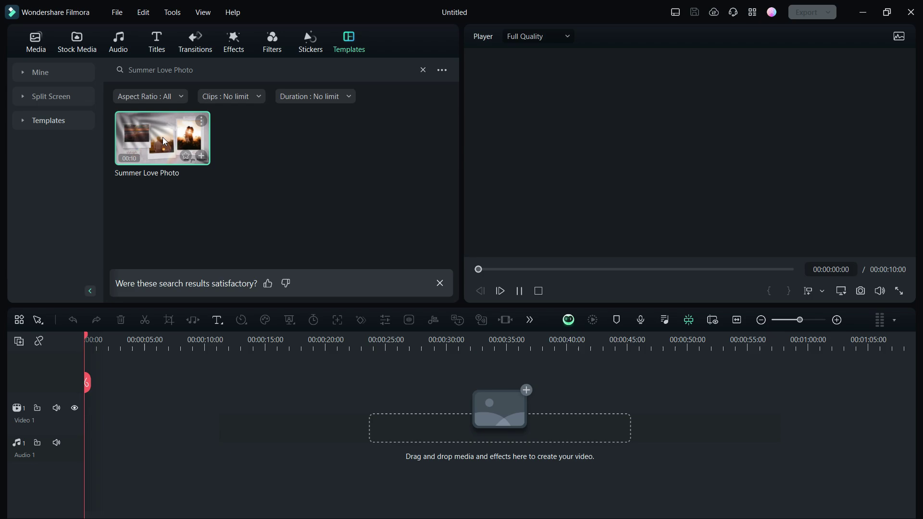
left_click_drag(162, 137, 66, 453)
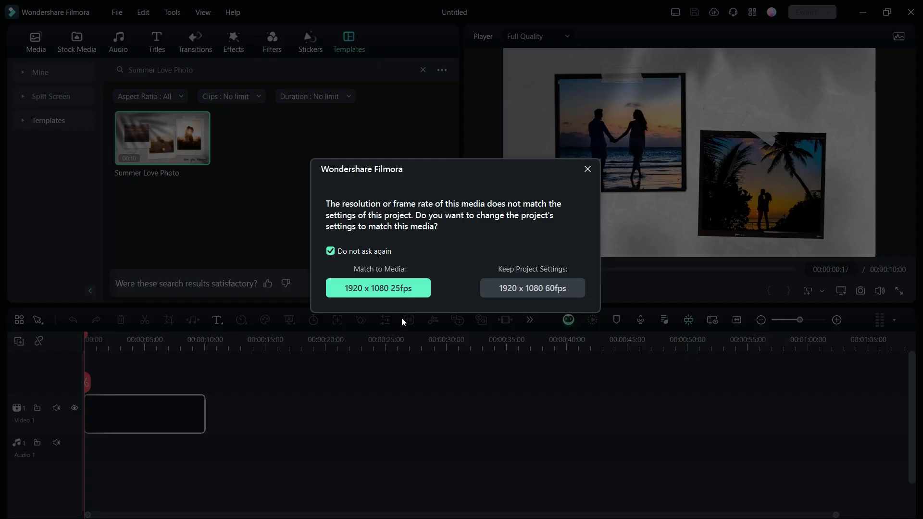
left_click(414, 298)
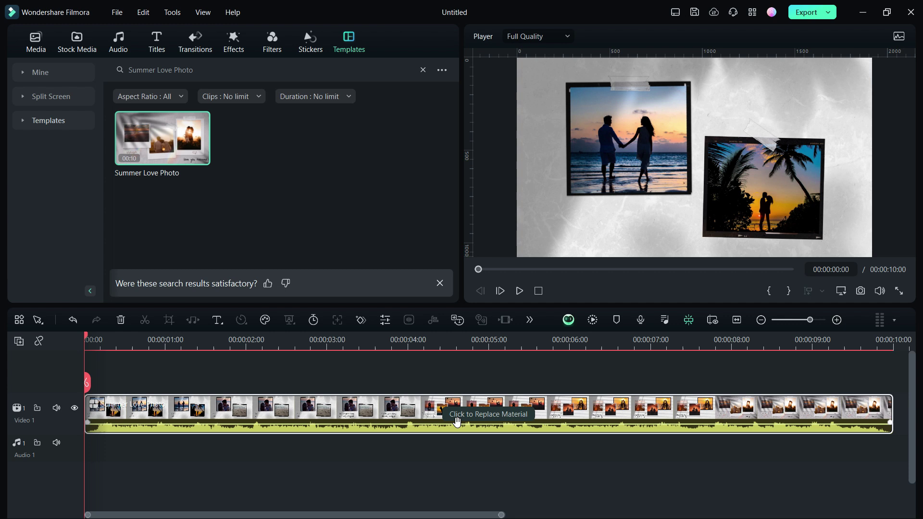
Open the template's Replace Material editor and drop your own clips into both placeholder slots.
left_click(491, 414)
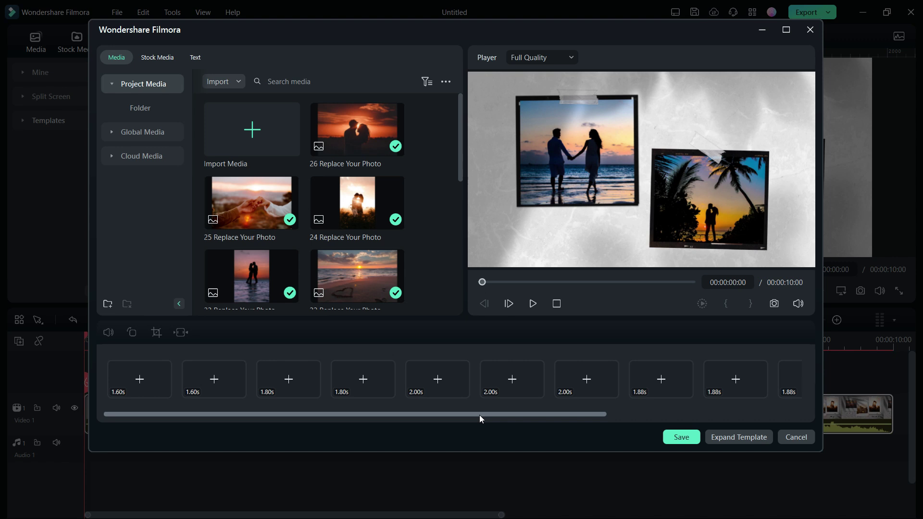
left_click_drag(480, 414, 437, 412)
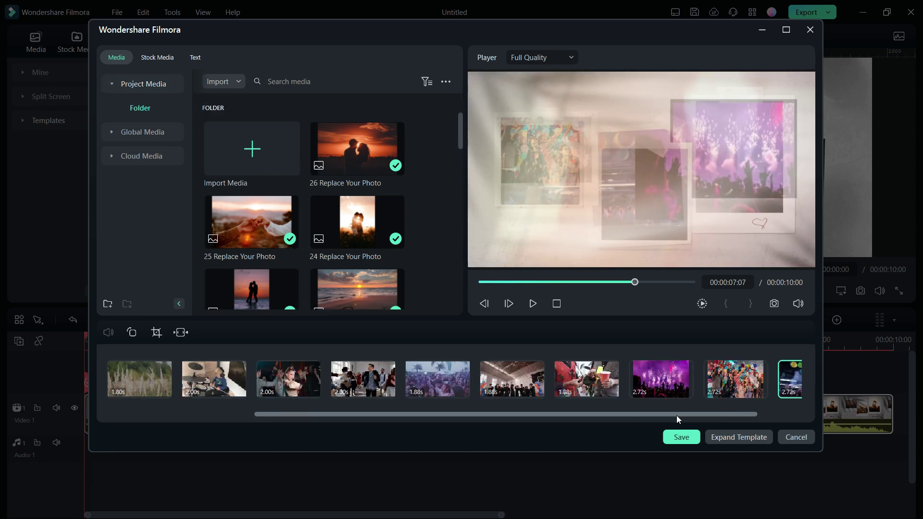
left_click_drag(676, 415, 636, 418)
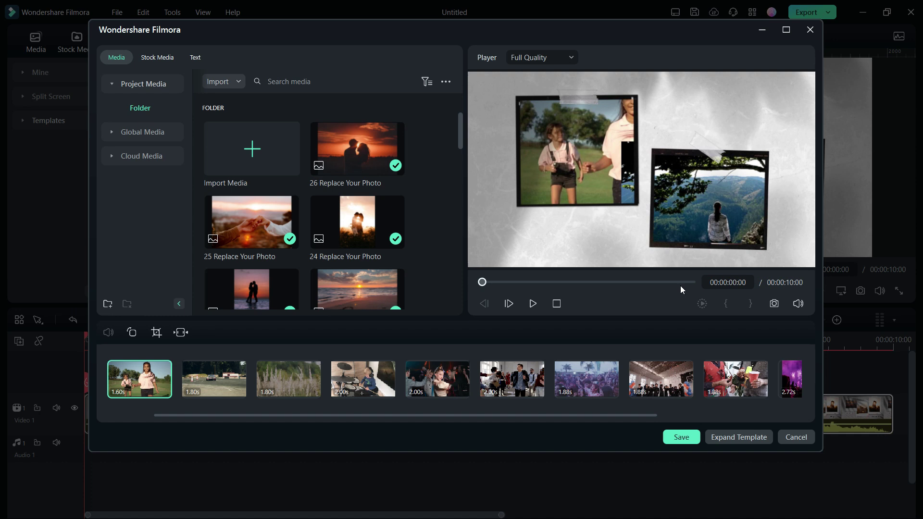
Save the clip replacements and scroll the timeline to review the expanded template tracks.
left_click(695, 438)
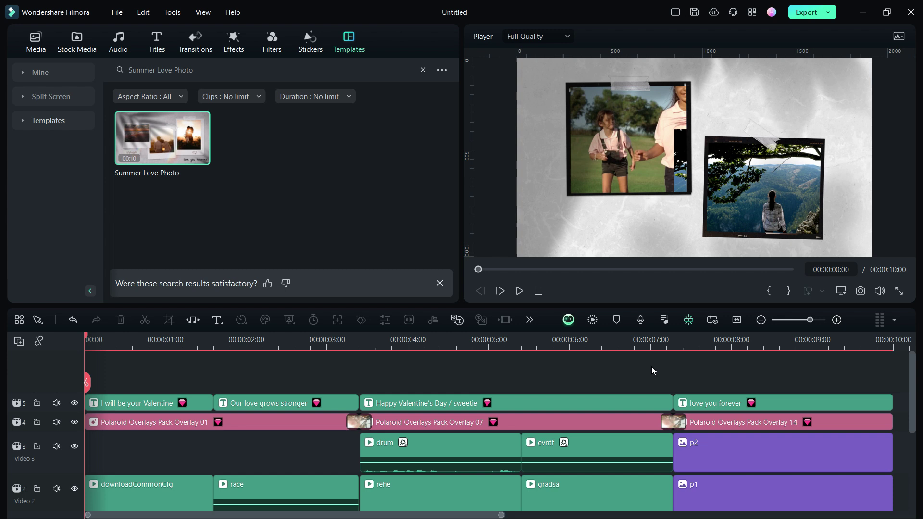
scroll(644, 362, "down", 2)
scroll(644, 362, "down", 1)
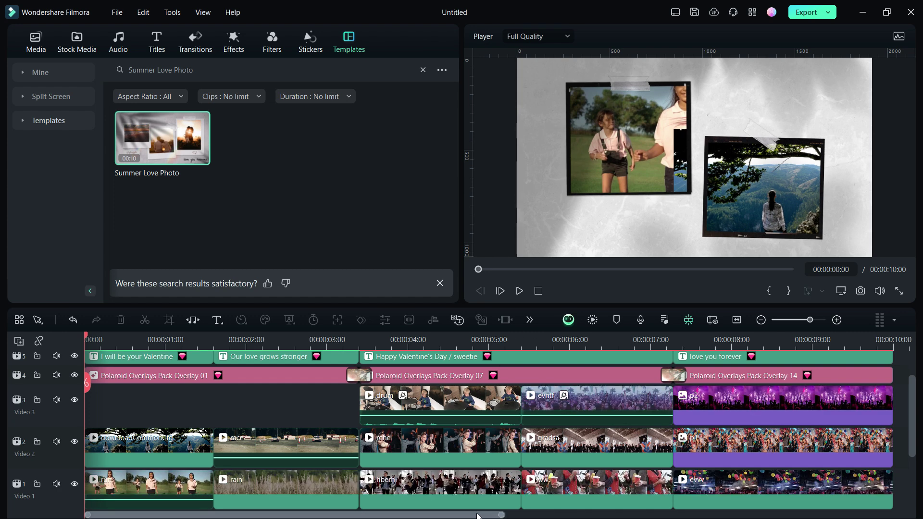
mouse_move(478, 515)
left_mouse_down()
mouse_move(562, 516)
mouse_move(478, 516)
left_mouse_up()
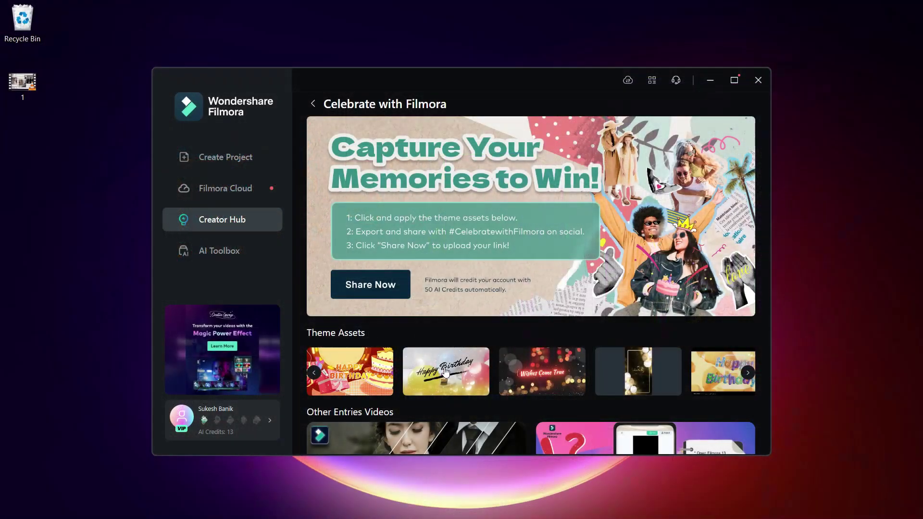
Create a project from Golden Birthday Wishes 01 and open its Replace Material editor.
left_click(445, 367)
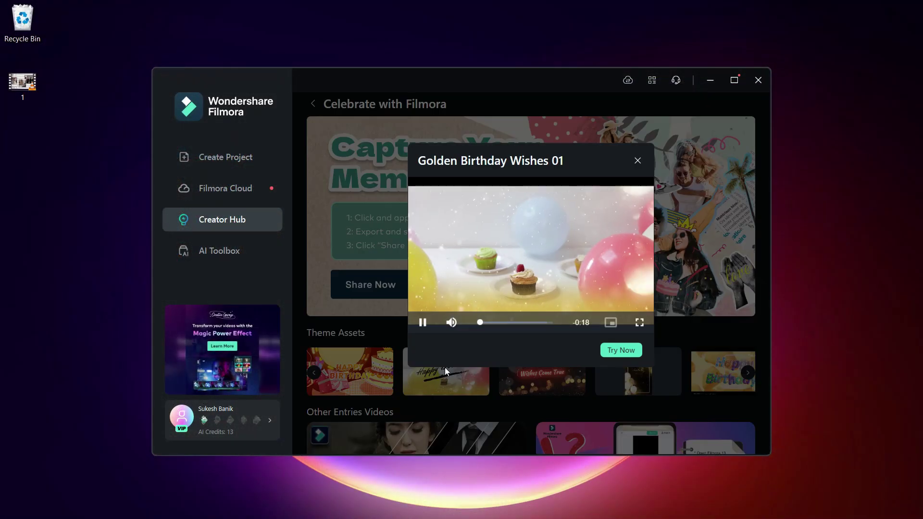
left_click(631, 350)
left_click(510, 267)
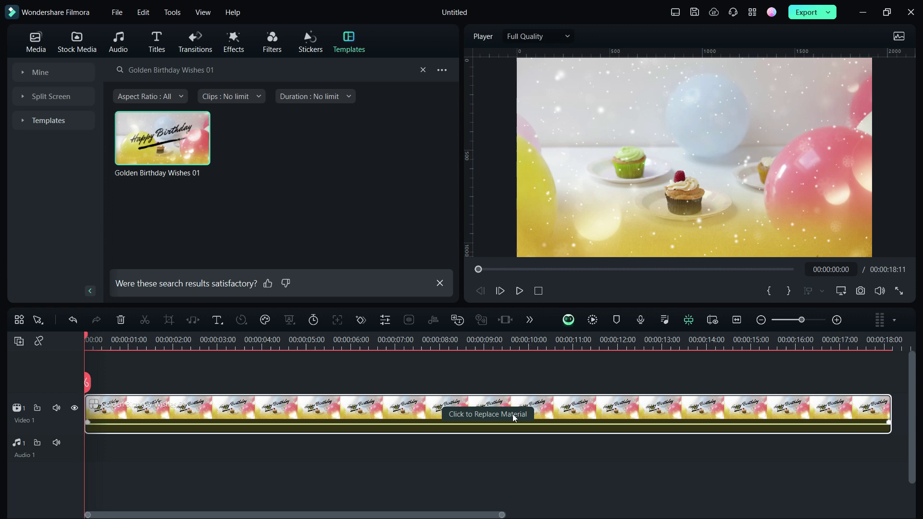
left_click(513, 413)
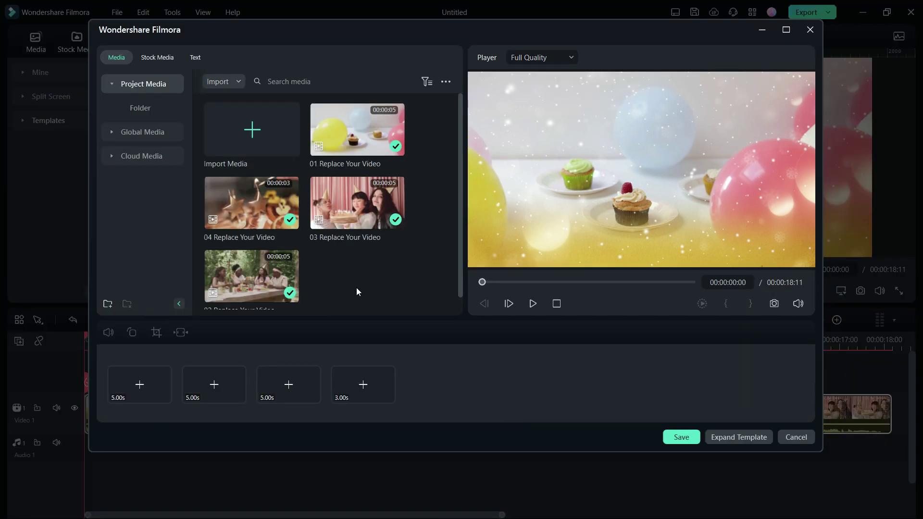
Browse Stock Media categories and AI image generation, then show the template's editable text lines.
left_click(157, 57)
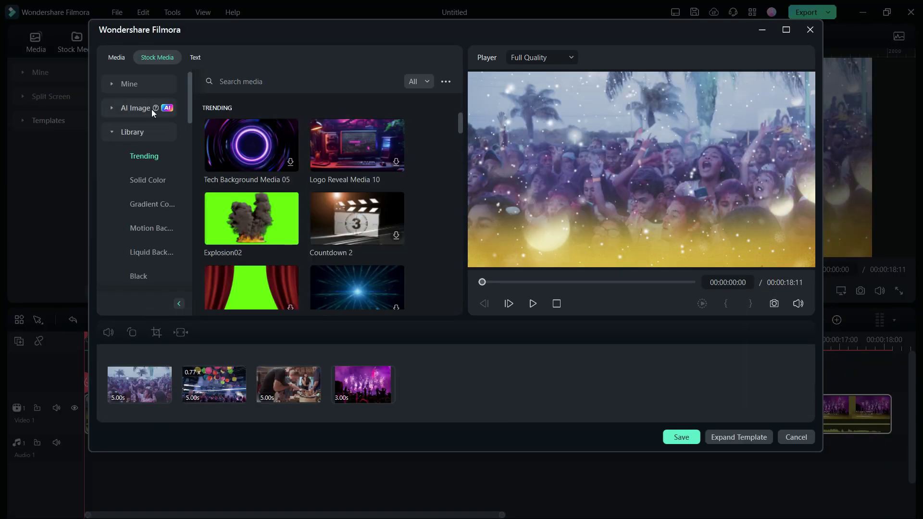
left_click(112, 133)
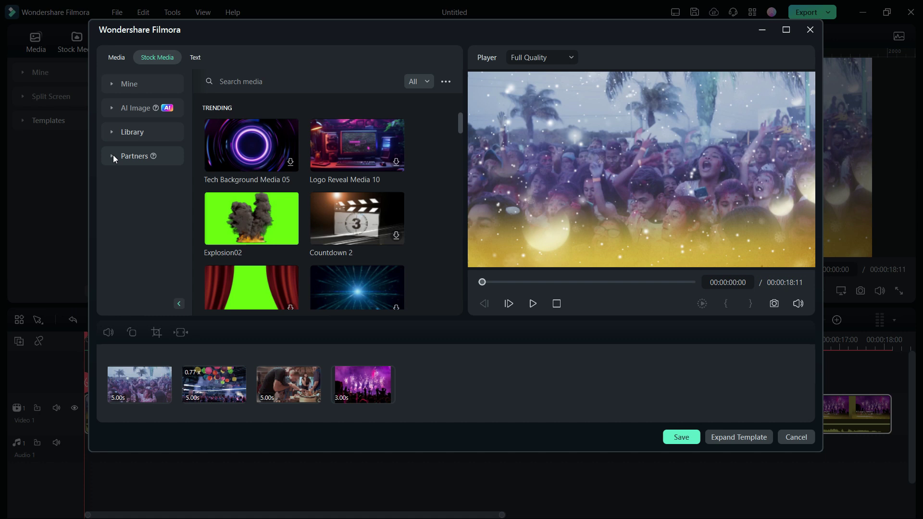
left_click(113, 157)
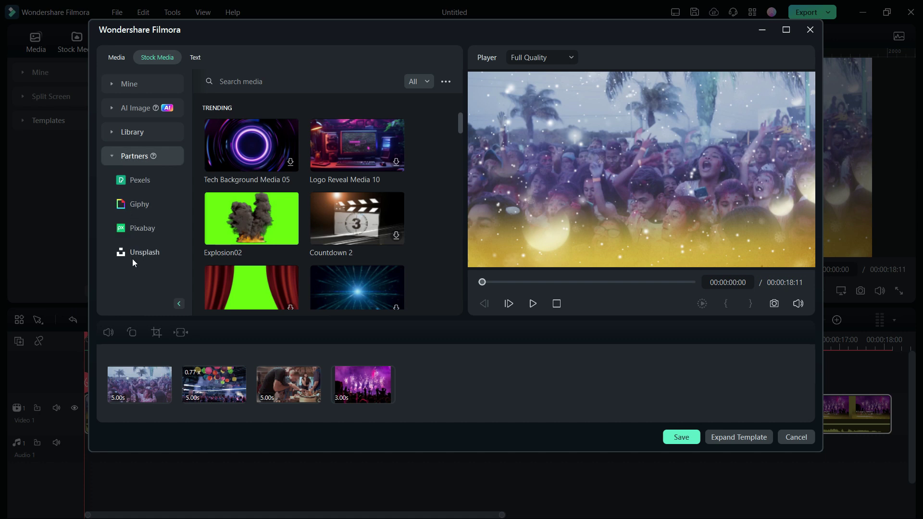
left_click(119, 107)
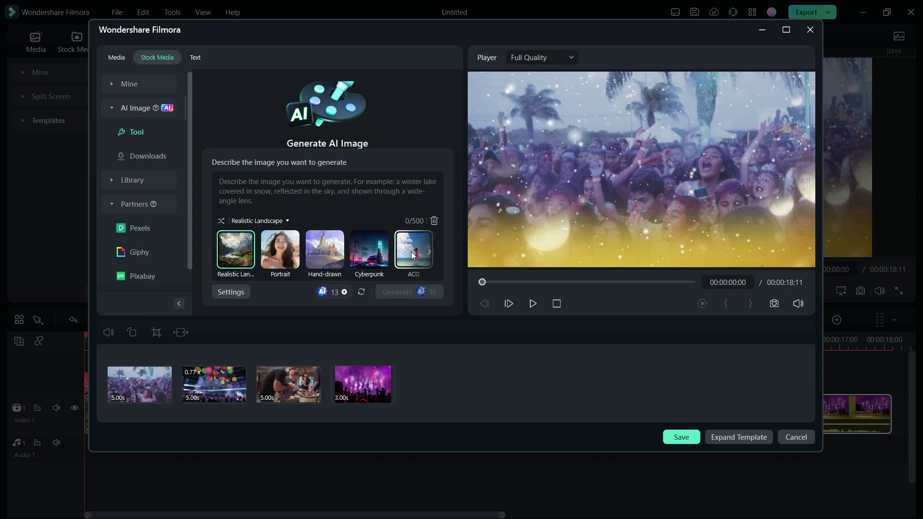
left_click(195, 57)
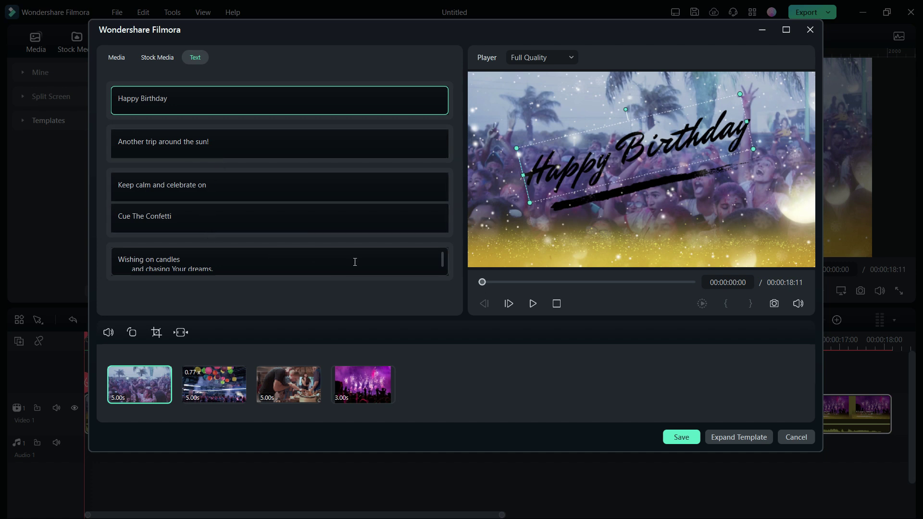
Scroll through the birthday template's text fields and save the template changes.
scroll(354, 264, "down", 1)
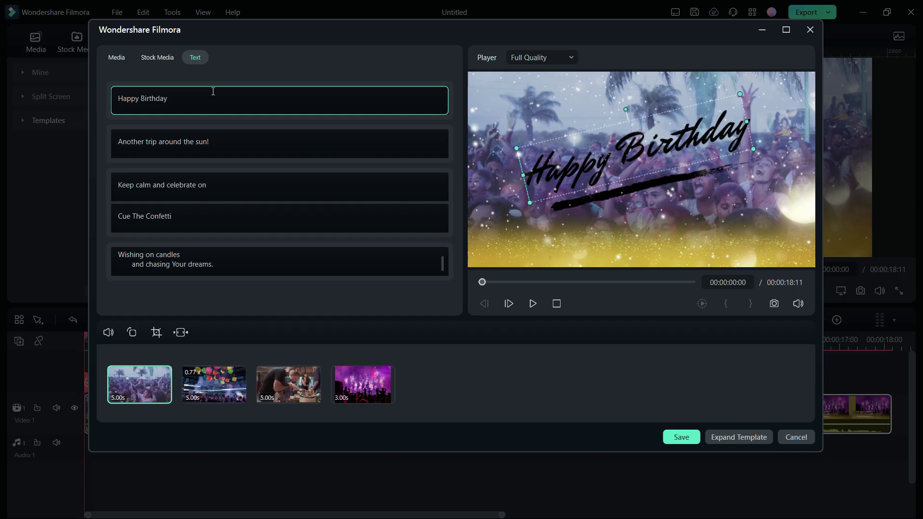
left_click(677, 436)
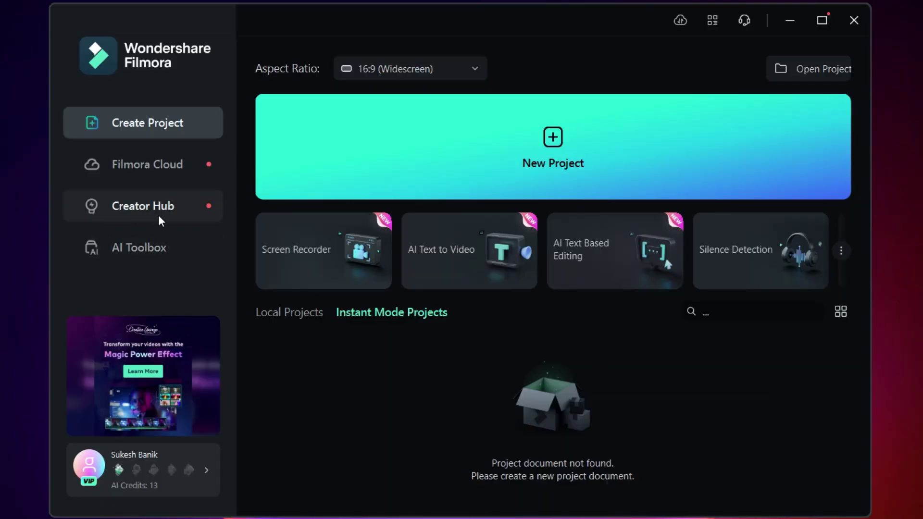
Return to the Creator Hub and open the #CelebratewithFilmora campaign page.
left_click(143, 212)
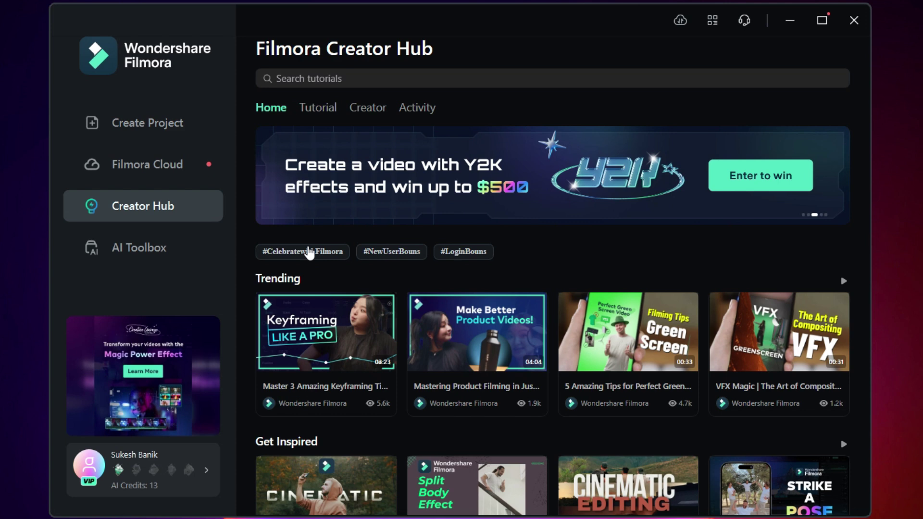
left_click(309, 252)
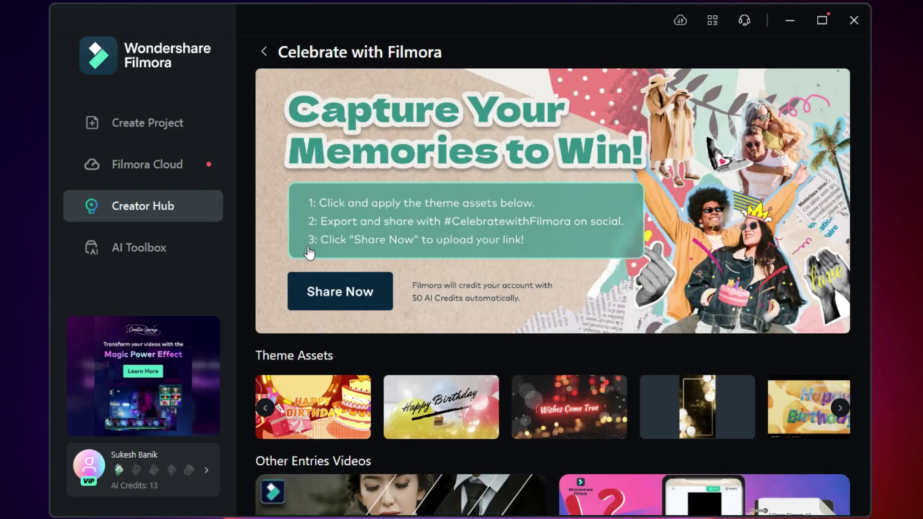